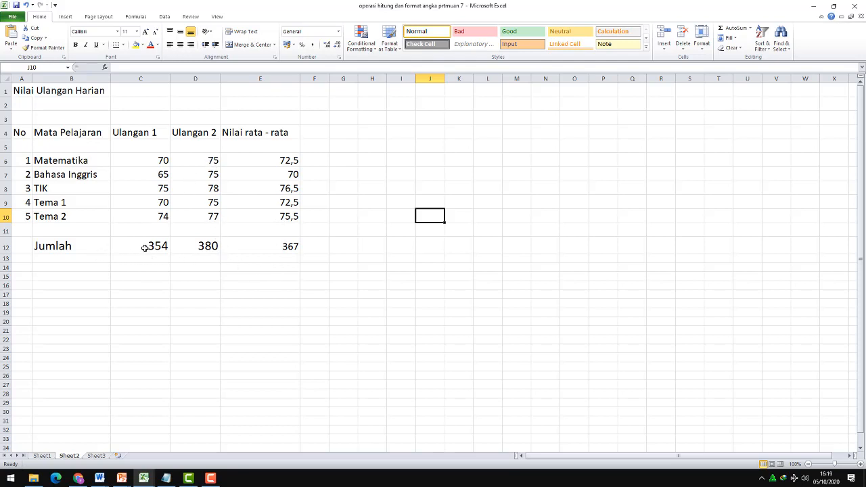
Step: Inspect the formulas behind the Ulangan 2 total in D12 and the Tema 2 average in E10
{"action": "left_click", "coordinate": [196, 250]}
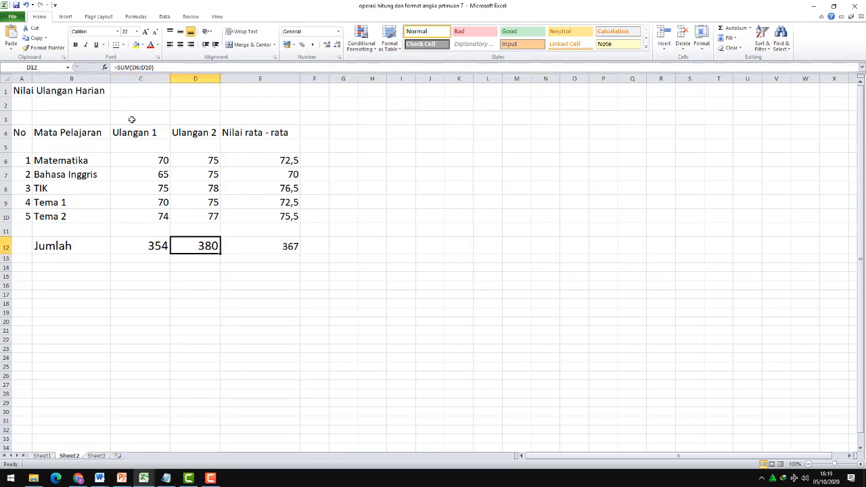
{"action": "left_click", "coordinate": [288, 216]}
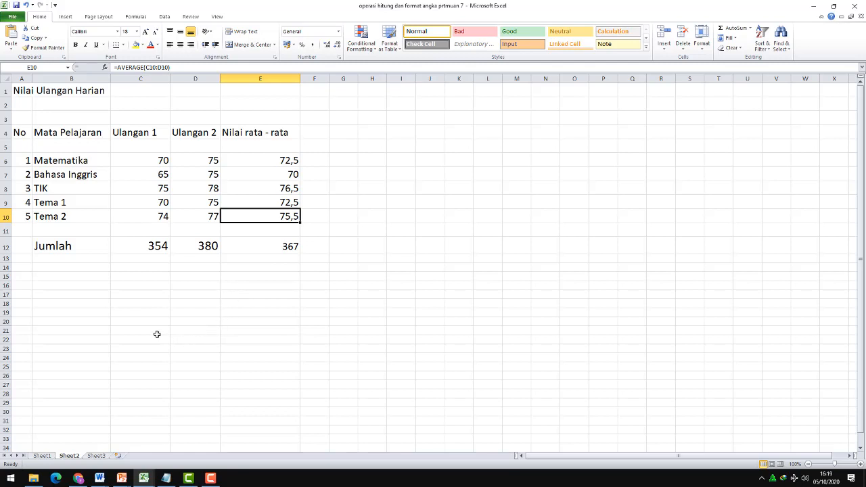
{"action": "key", "text": "Down"}
{"action": "key", "text": "Down"}
{"action": "key", "text": "Down"}
{"action": "key", "text": "Down"}
{"action": "key", "text": "Down"}
{"action": "key", "text": "Down"}
{"action": "key", "text": "Down"}
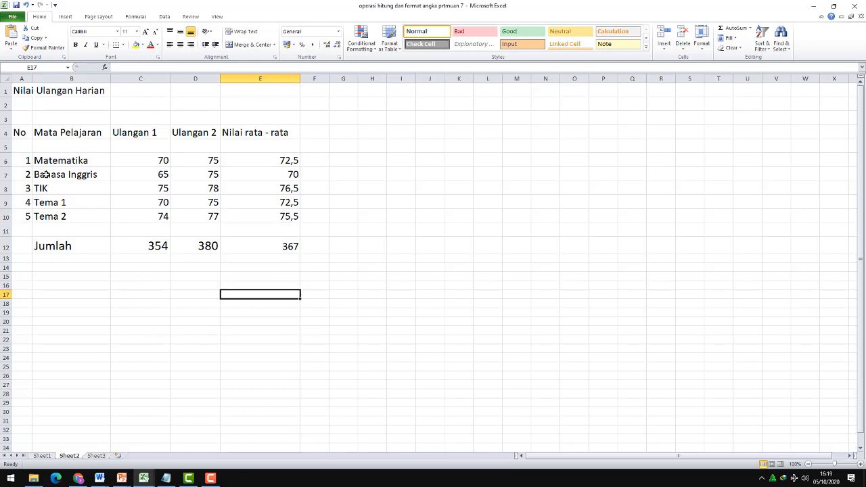
Step: Insert a 2-D clustered column chart from B4:E10 and place it beside the grades table, starting near row 3
{"action": "left_click", "coordinate": [37, 132]}
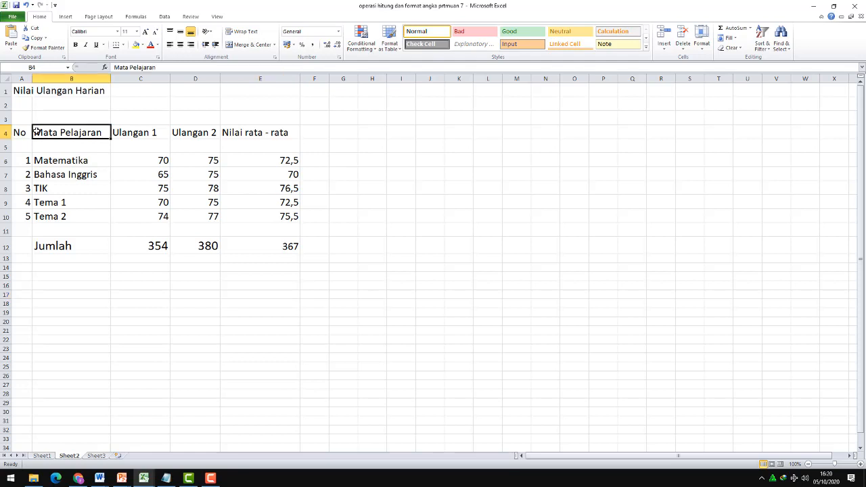
{"action": "left_click_drag", "start_coordinate": [107, 130], "coordinate": [250, 211]}
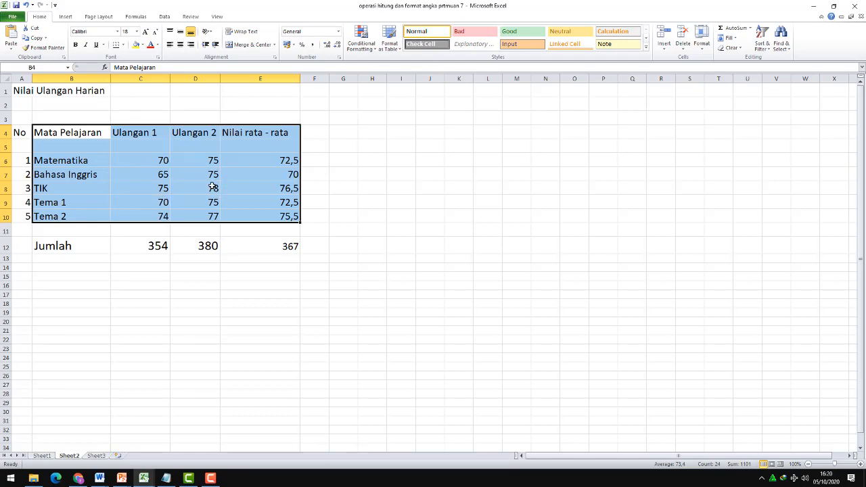
{"action": "left_click", "coordinate": [66, 17]}
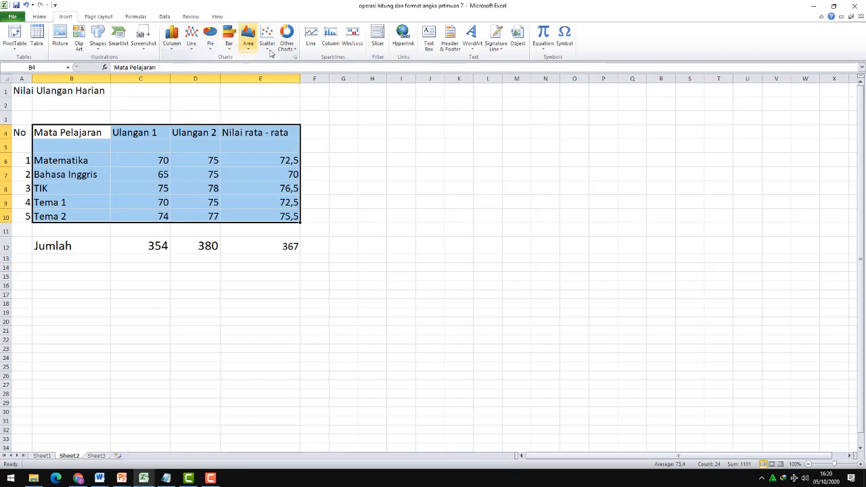
{"action": "left_click", "coordinate": [172, 47]}
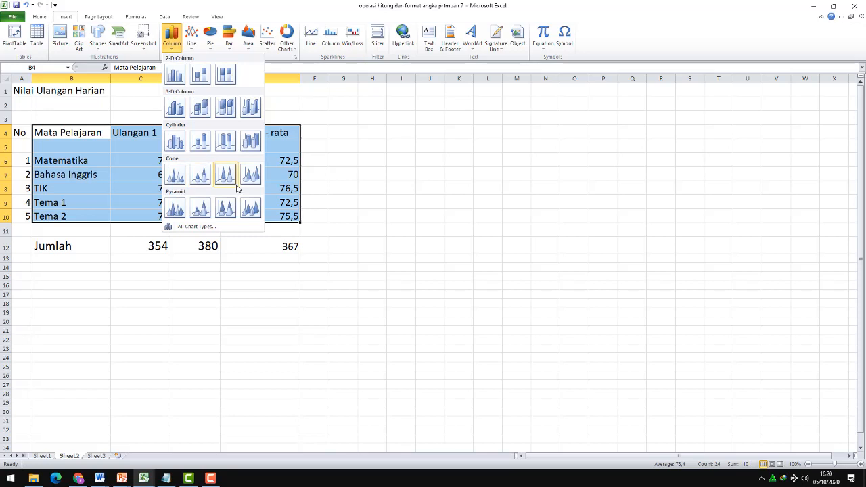
{"action": "left_click", "coordinate": [175, 75]}
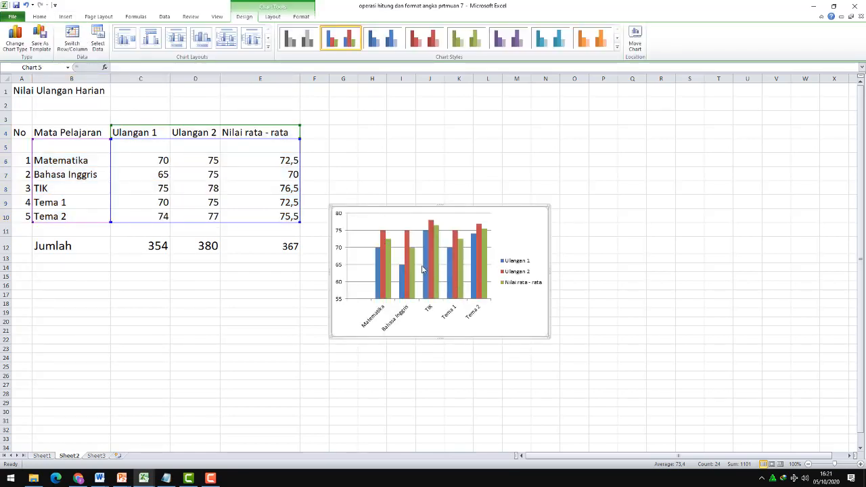
{"action": "left_click_drag", "start_coordinate": [426, 210], "coordinate": [413, 121]}
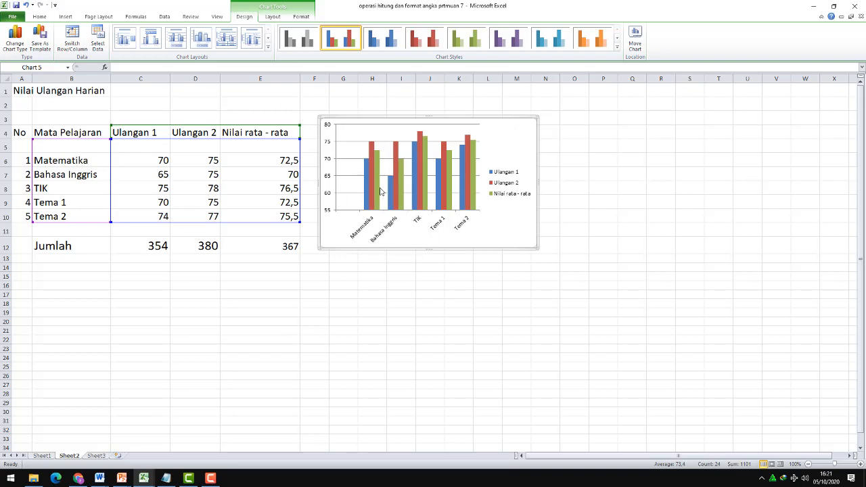
Step: Apply the multicolour chart style with the black background to the column chart and deselect it
{"action": "left_click", "coordinate": [617, 46]}
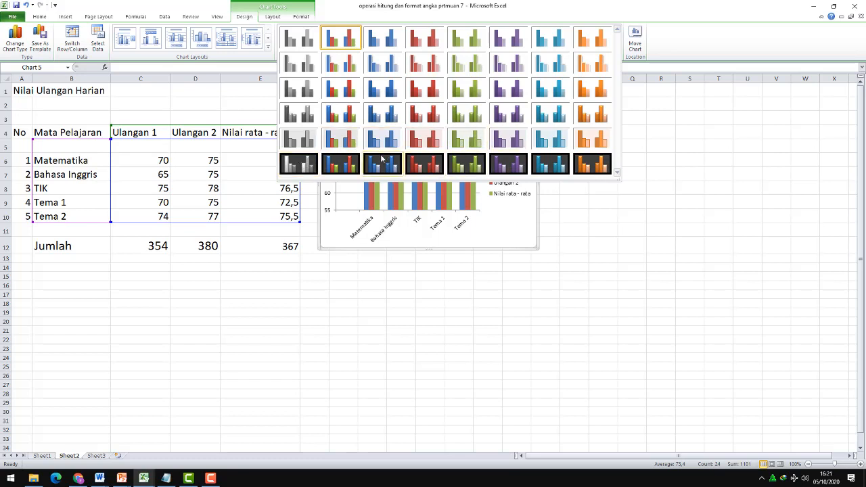
{"action": "left_click", "coordinate": [340, 167]}
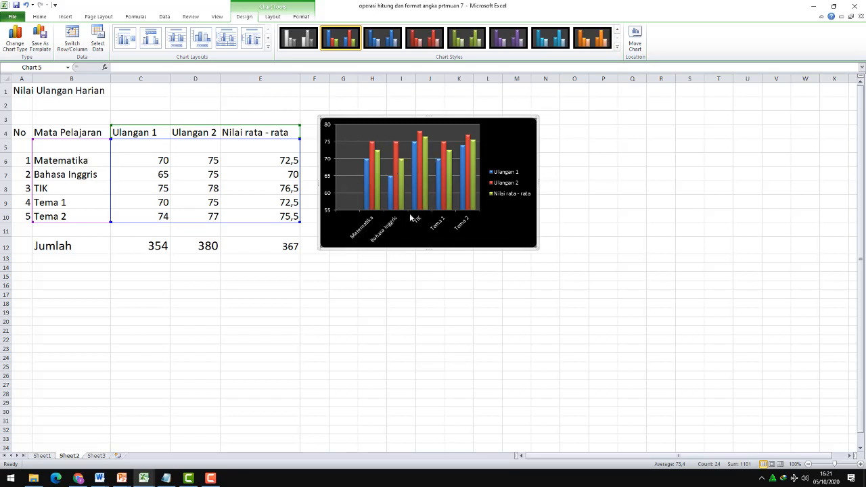
{"action": "key", "text": "Escape"}
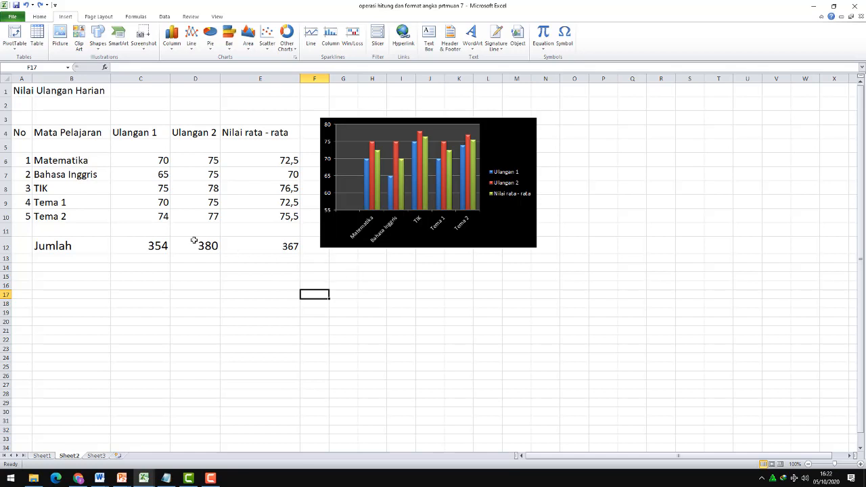
Step: Insert a basic 2-D line chart from B4:E10 and place it directly to the right of the column chart
{"action": "left_click", "coordinate": [39, 133]}
{"action": "left_click_drag", "start_coordinate": [39, 133], "coordinate": [261, 213]}
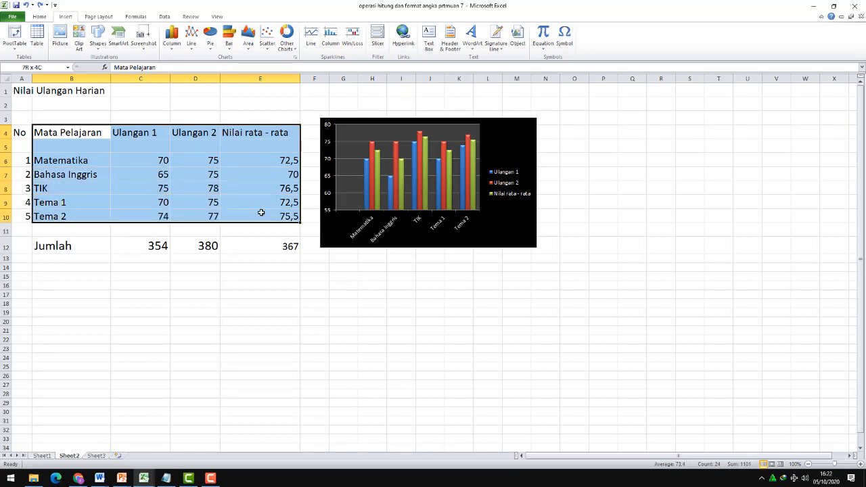
{"action": "left_click_drag", "start_coordinate": [261, 213], "coordinate": [261, 214]}
{"action": "left_click", "coordinate": [190, 41]}
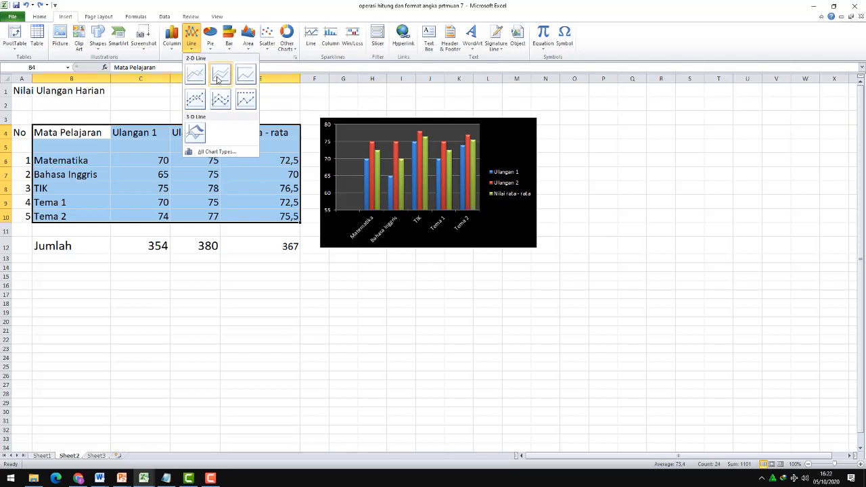
{"action": "left_click", "coordinate": [195, 75]}
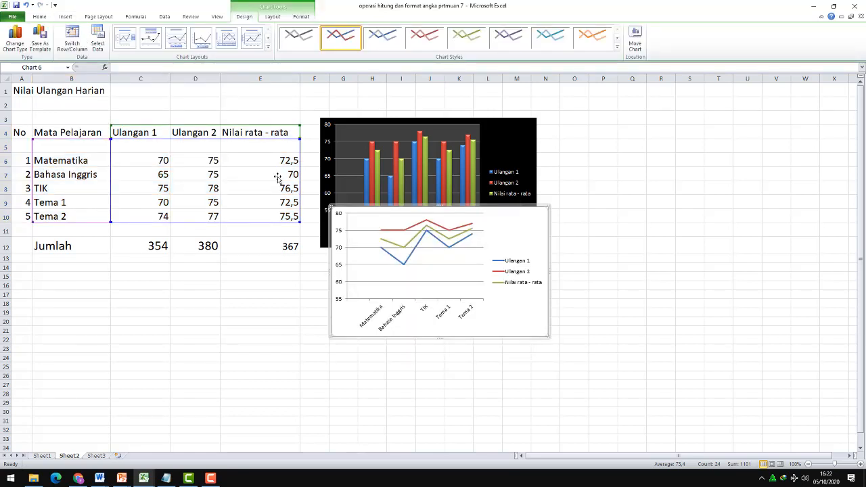
{"action": "left_click_drag", "start_coordinate": [449, 208], "coordinate": [658, 126]}
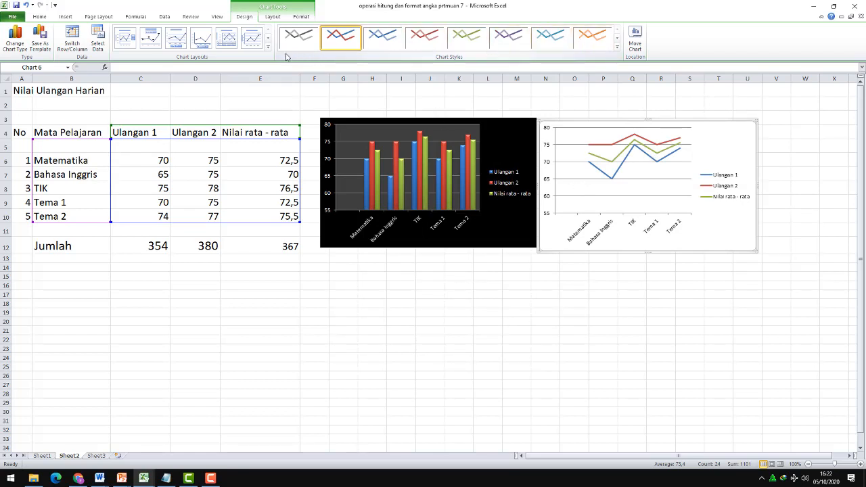
Step: Apply the blue chart style with the black background to the line chart and deselect it
{"action": "left_click", "coordinate": [616, 46]}
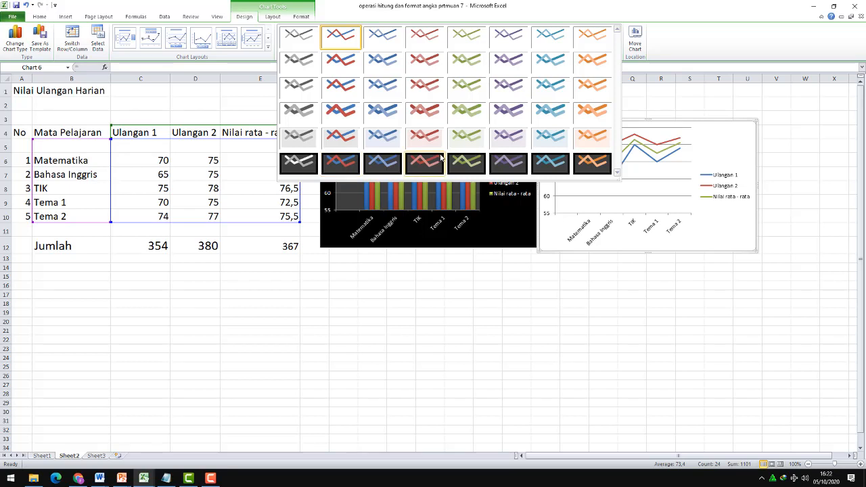
{"action": "left_click", "coordinate": [378, 160]}
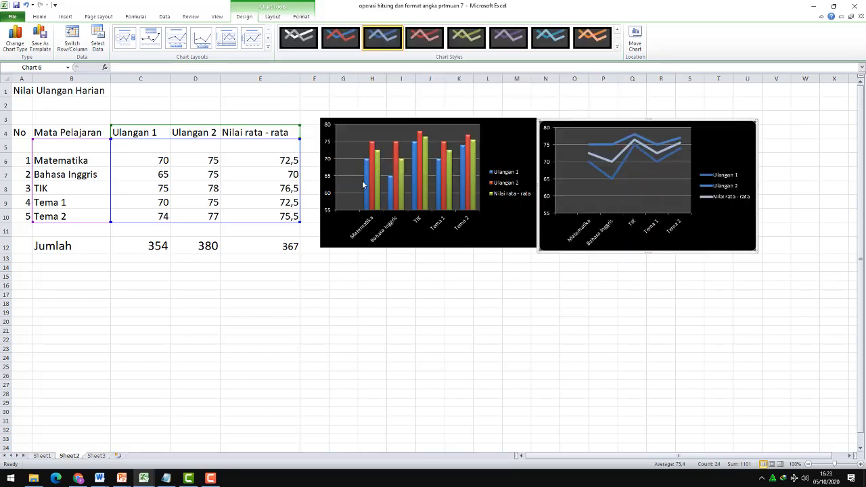
{"action": "left_click", "coordinate": [223, 297]}
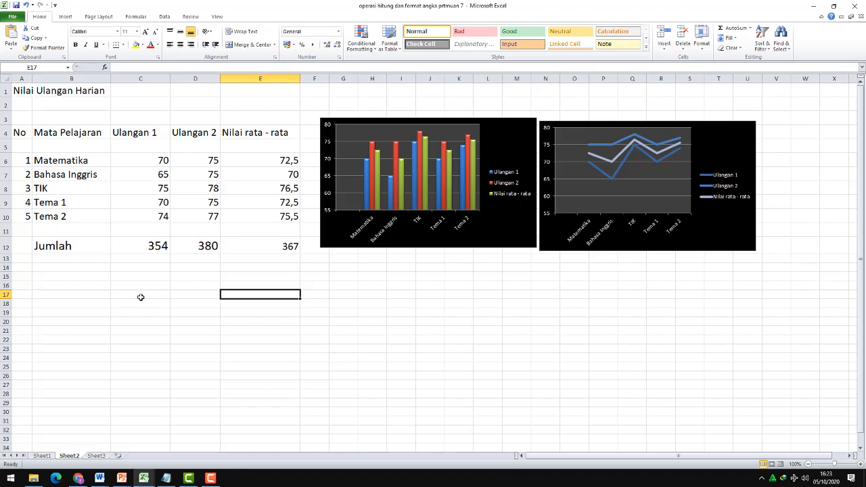
Step: Insert a 2-D pie-of-pie chart from the grades data in B4:E10
{"action": "left_click", "coordinate": [36, 129]}
{"action": "left_click_drag", "start_coordinate": [37, 130], "coordinate": [262, 213]}
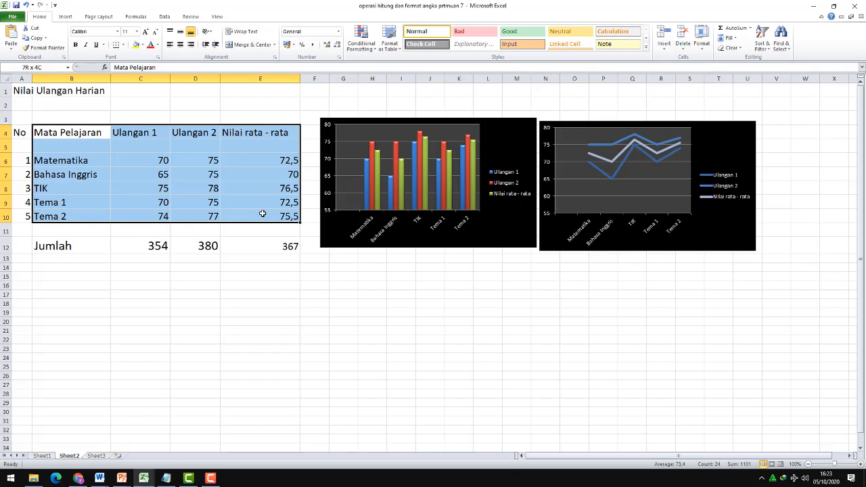
{"action": "left_click_drag", "start_coordinate": [263, 213], "coordinate": [262, 213]}
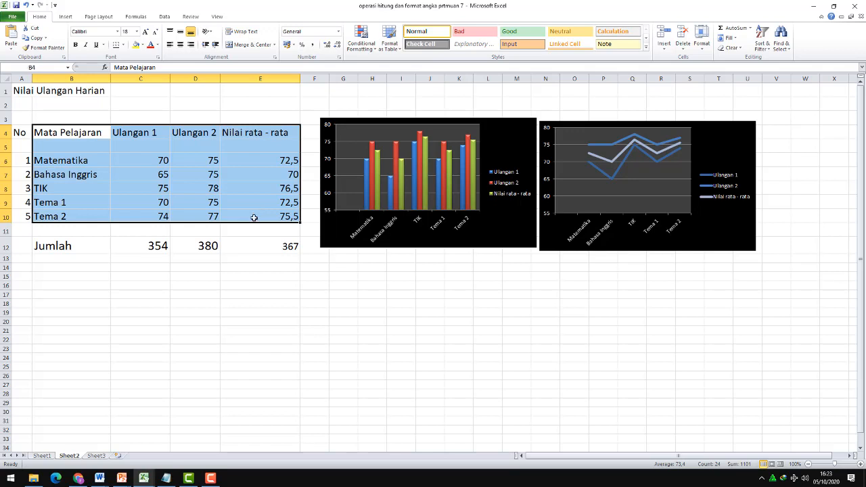
{"action": "left_click", "coordinate": [64, 17]}
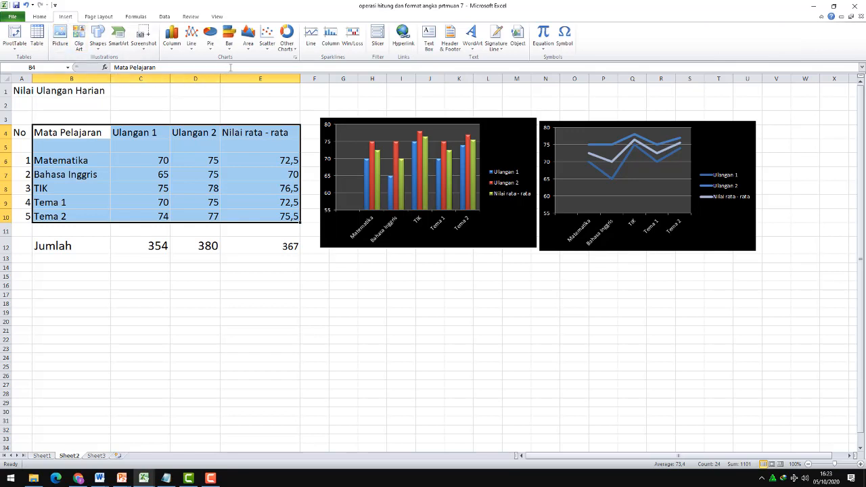
{"action": "left_click", "coordinate": [209, 40]}
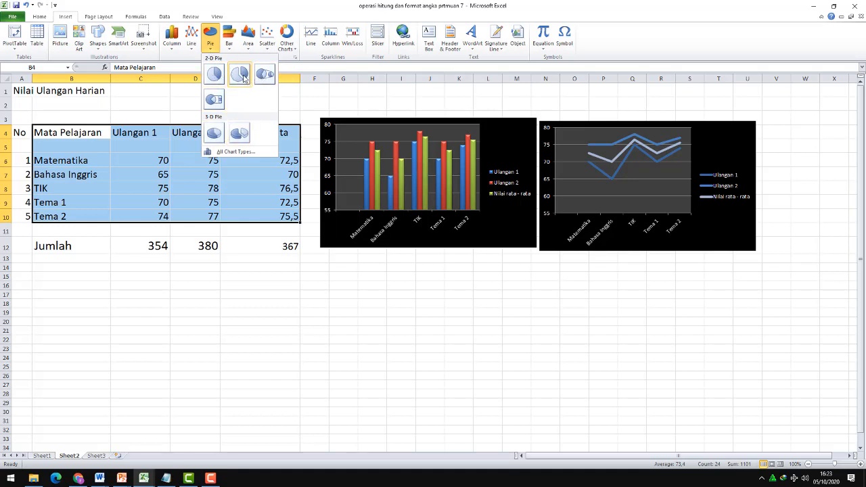
{"action": "left_click", "coordinate": [265, 78]}
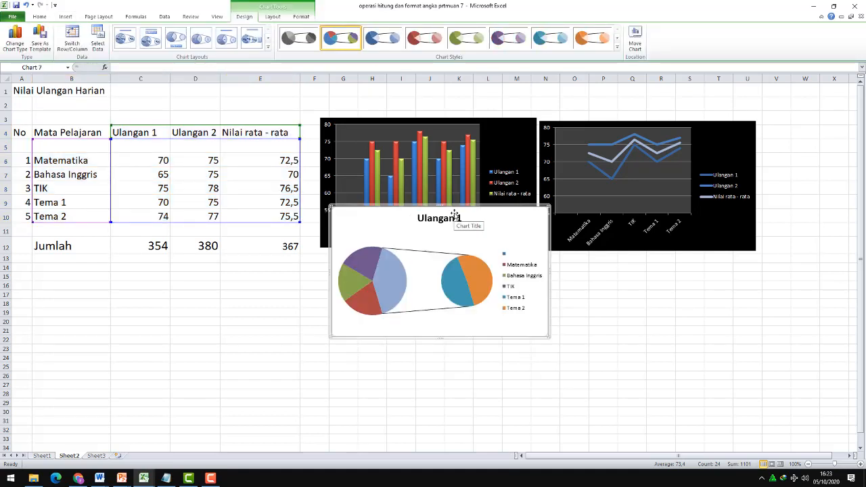
Step: Move the pie-of-pie chart below the column chart, with its upper edge near row 15, and deselect it
{"action": "left_click", "coordinate": [448, 212]}
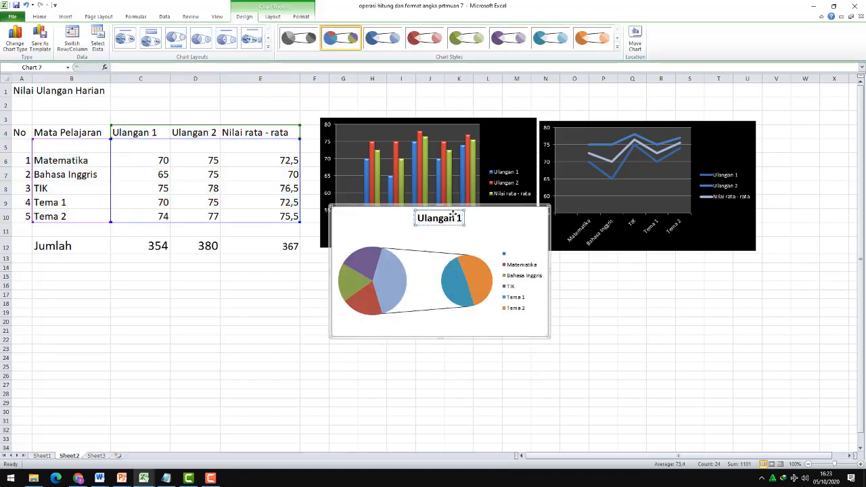
{"action": "left_click_drag", "start_coordinate": [467, 216], "coordinate": [490, 298]}
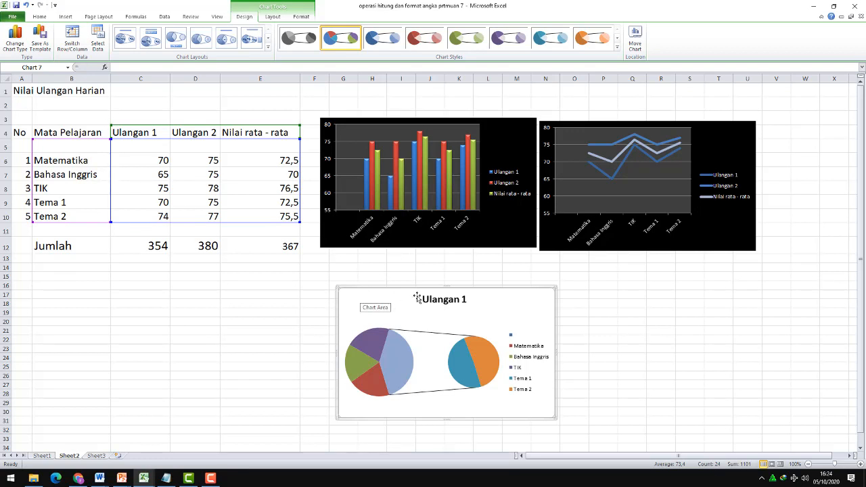
{"action": "left_click", "coordinate": [439, 298]}
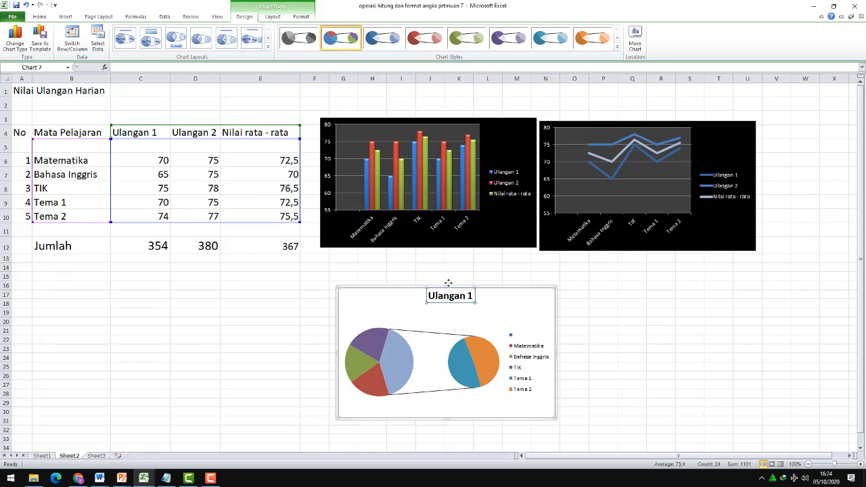
{"action": "left_click_drag", "start_coordinate": [397, 293], "coordinate": [391, 281]}
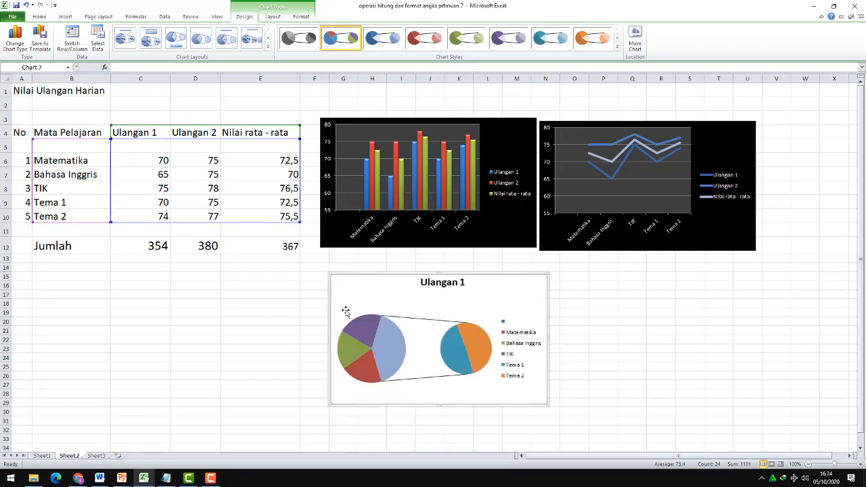
{"action": "left_click", "coordinate": [207, 315]}
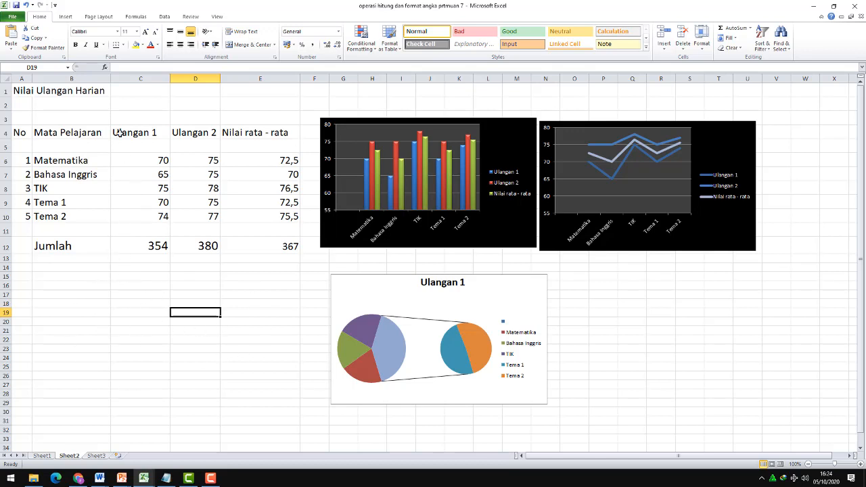
Step: Insert the clip art of a businessman carrying a light bulb and place it below the Jumlah row, around B16:C26
{"action": "left_click", "coordinate": [65, 17]}
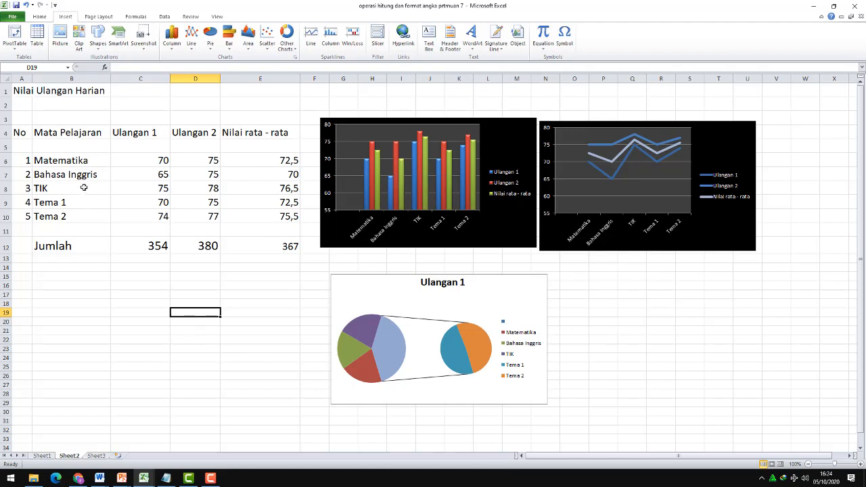
{"action": "left_click", "coordinate": [79, 35]}
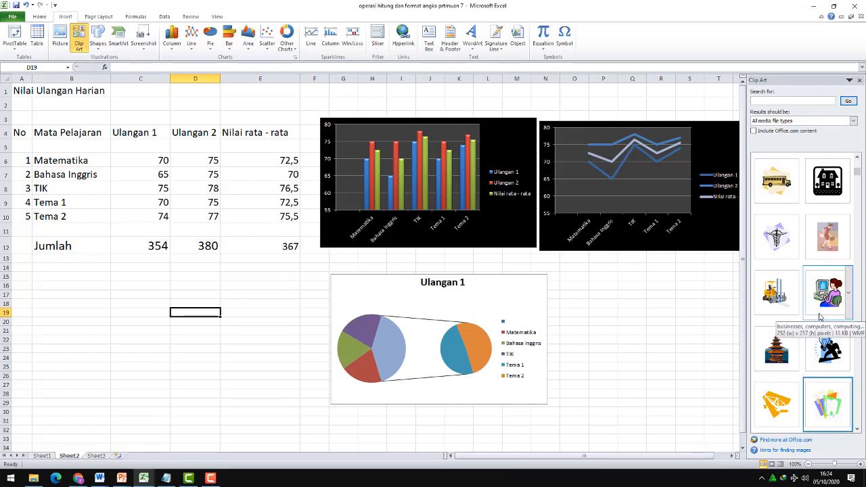
{"action": "scroll", "coordinate": [819, 340], "scroll_direction": "down", "scroll_amount": 1}
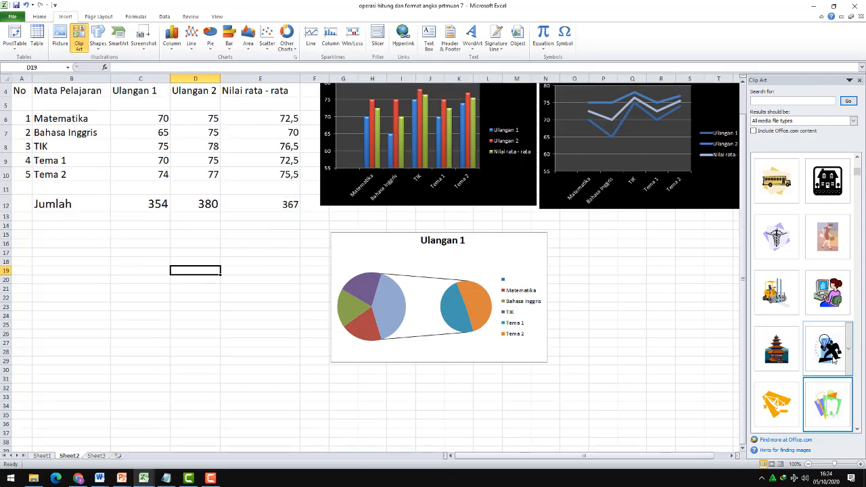
{"action": "scroll", "coordinate": [661, 327], "scroll_direction": "up", "scroll_amount": 1}
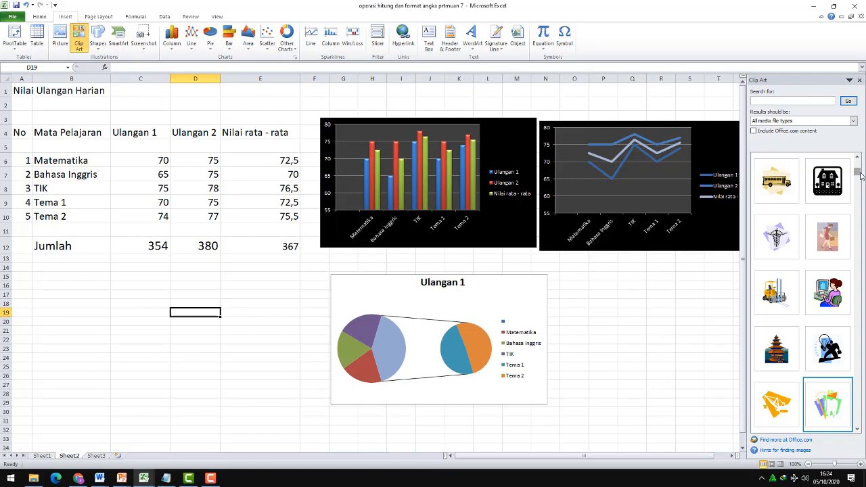
{"action": "left_click_drag", "start_coordinate": [860, 175], "coordinate": [860, 188]}
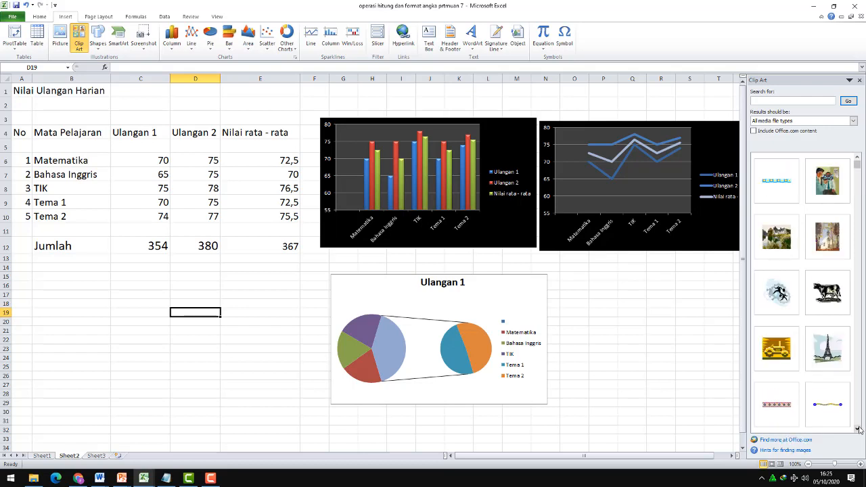
{"action": "left_click", "coordinate": [856, 430]}
{"action": "left_click", "coordinate": [857, 430]}
{"action": "left_click", "coordinate": [858, 429]}
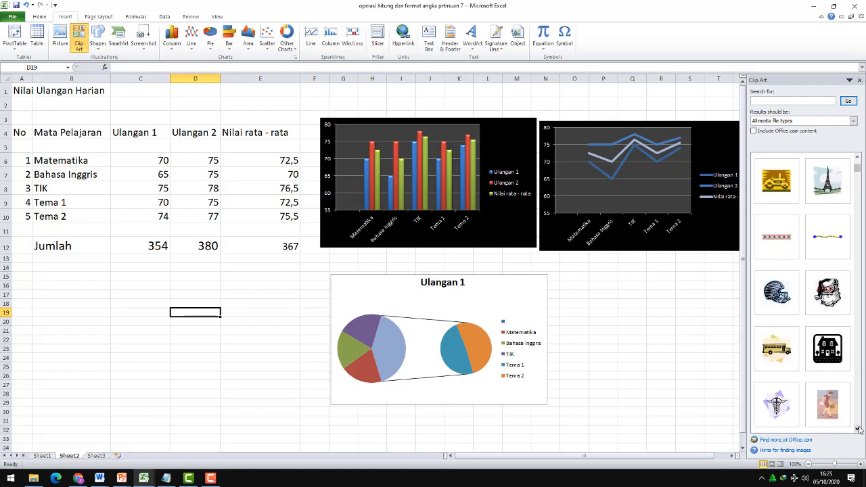
{"action": "left_click", "coordinate": [857, 428]}
{"action": "left_click", "coordinate": [858, 429]}
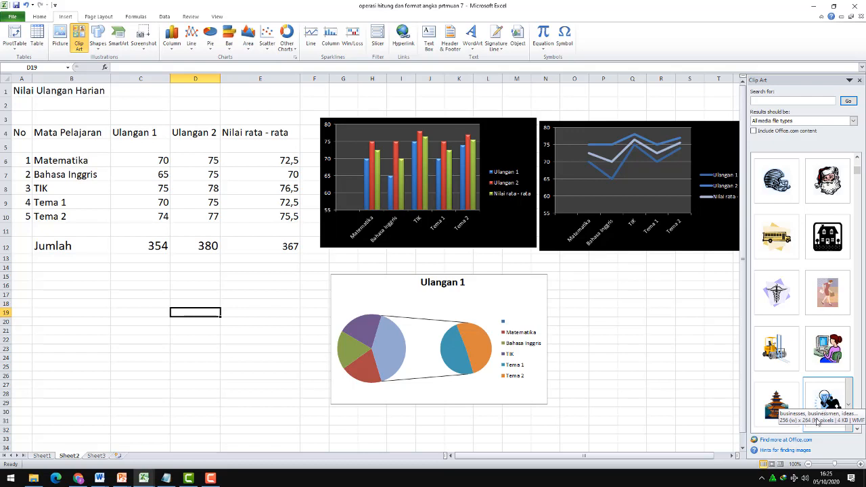
{"action": "left_click", "coordinate": [825, 398]}
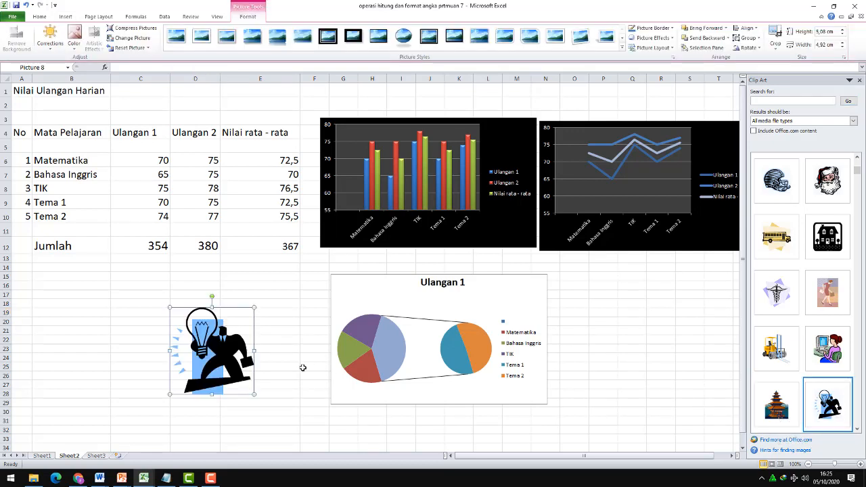
{"action": "left_click_drag", "start_coordinate": [221, 362], "coordinate": [97, 342]}
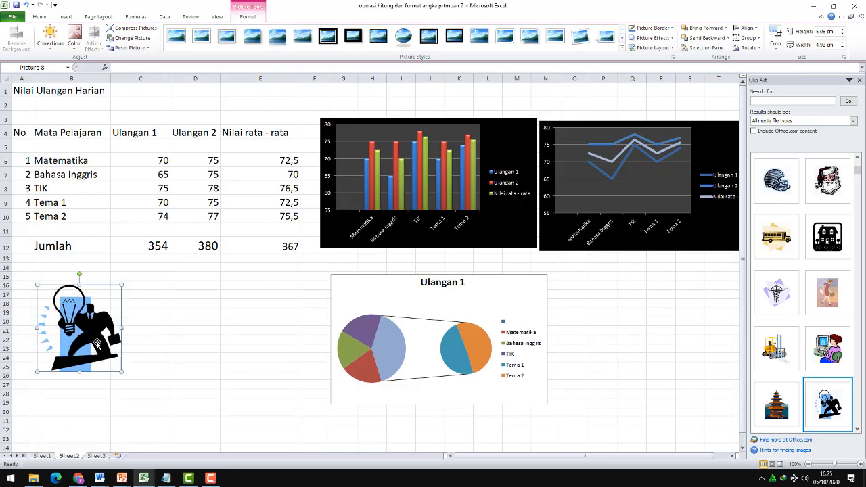